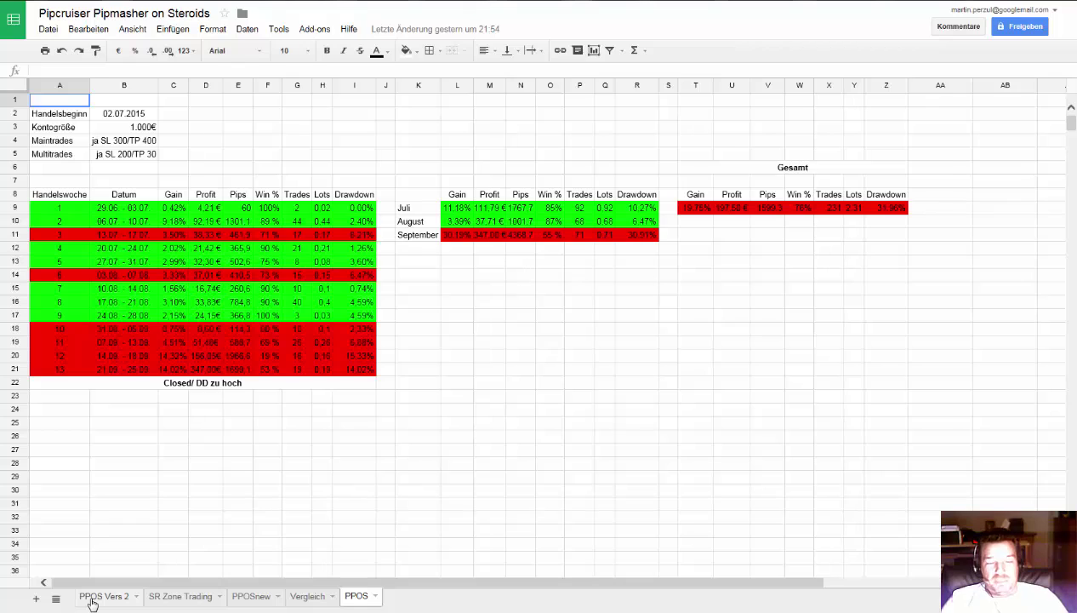
Step: Review trading week 9 on the PPOS Vers 2 sheet, keeping the current Windows colour scheme and suppressing its performance message
left_click(93, 599)
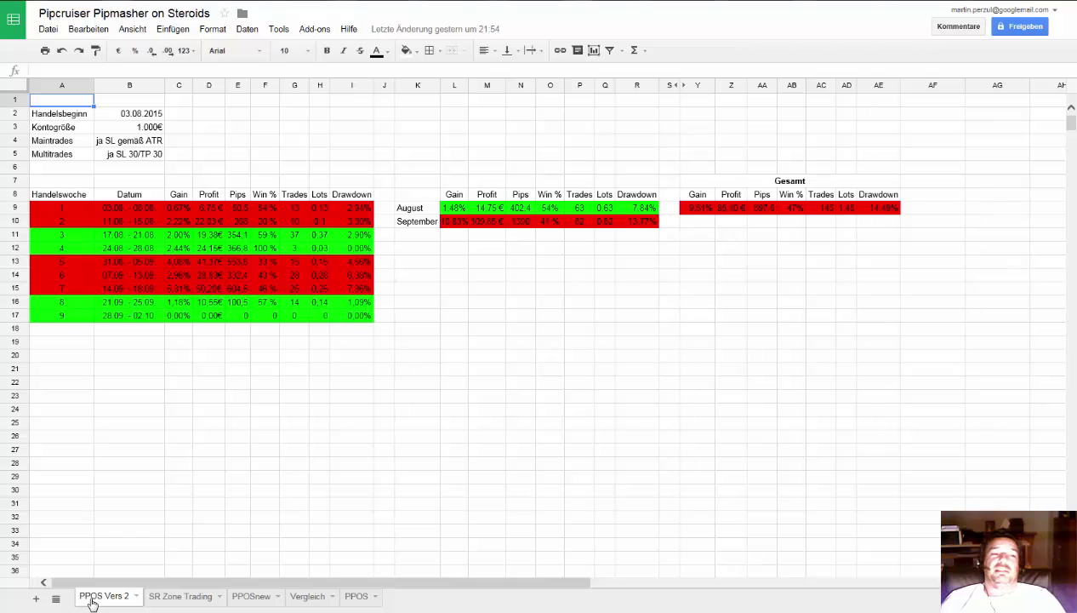
left_click(61, 313)
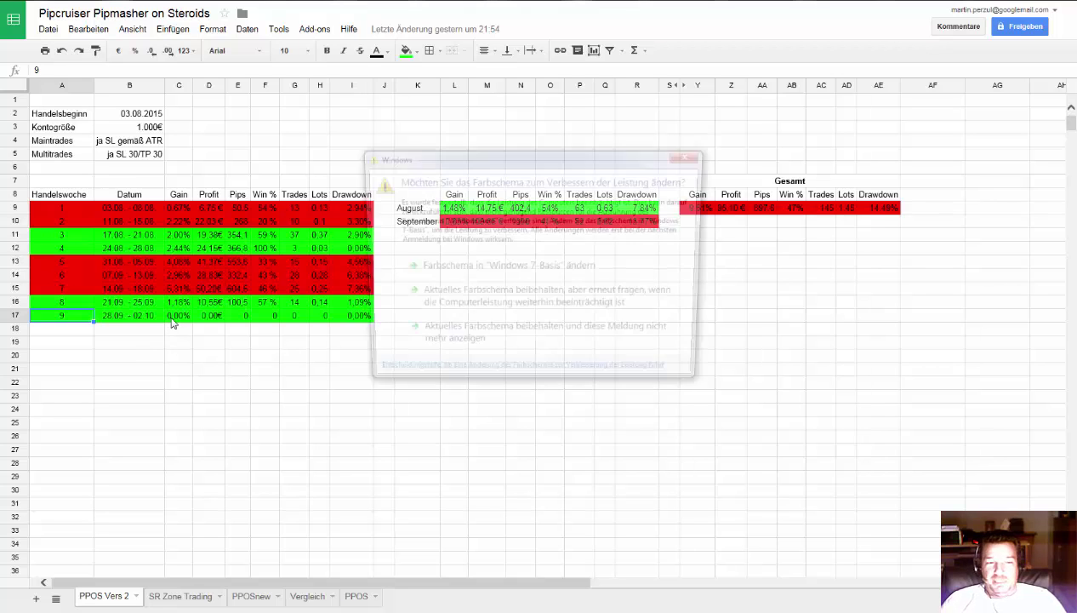
left_click(455, 334)
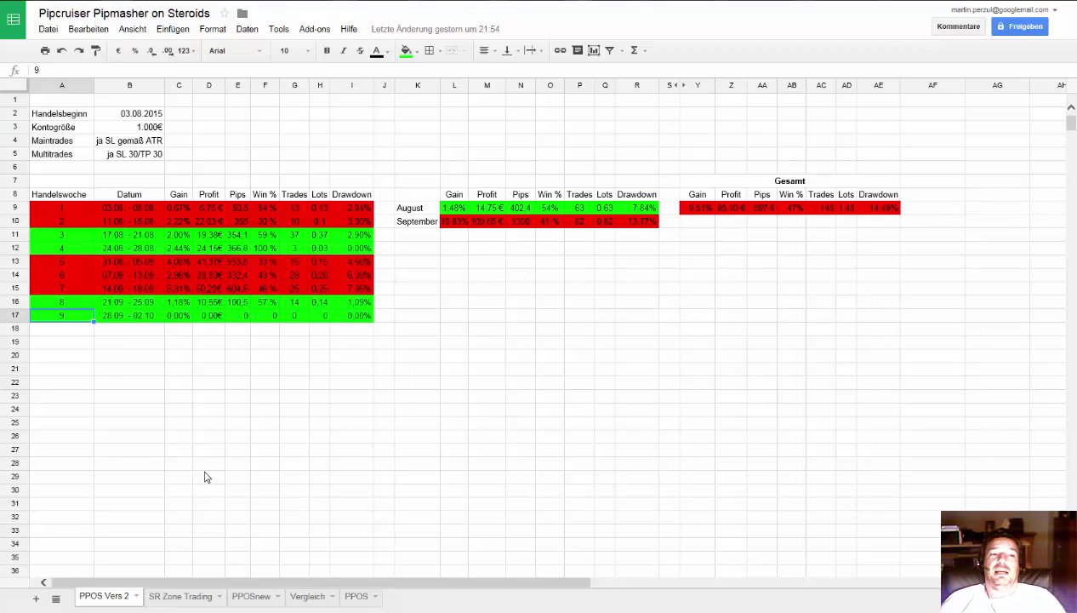
key("Right")
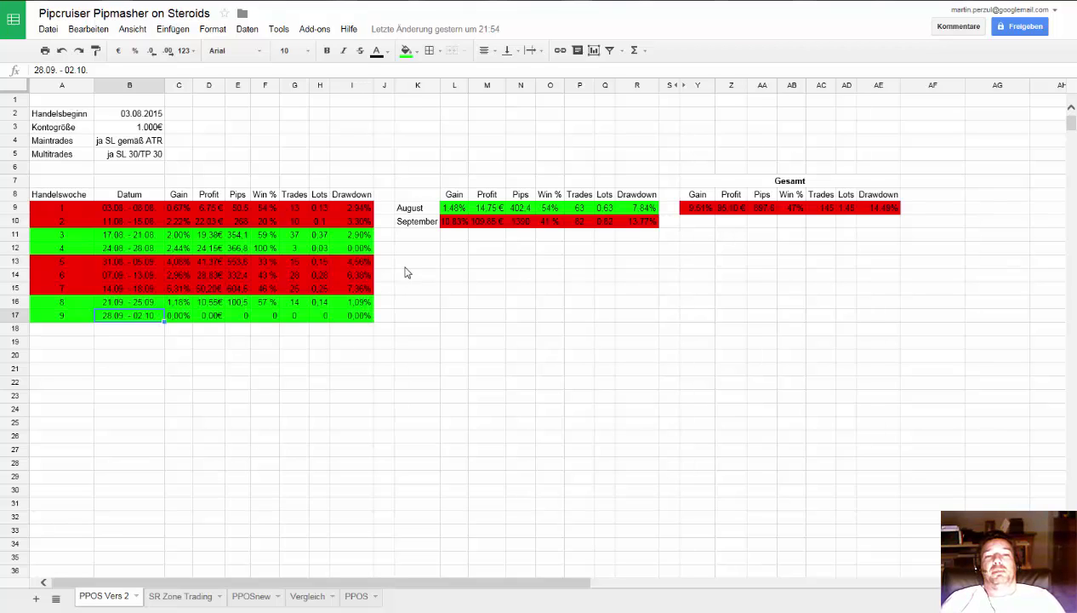
Step: Examine the September results on the PPOS Vers 2 sheet from Gain through Drawdown, rechecking the Win % figure
left_click(457, 225)
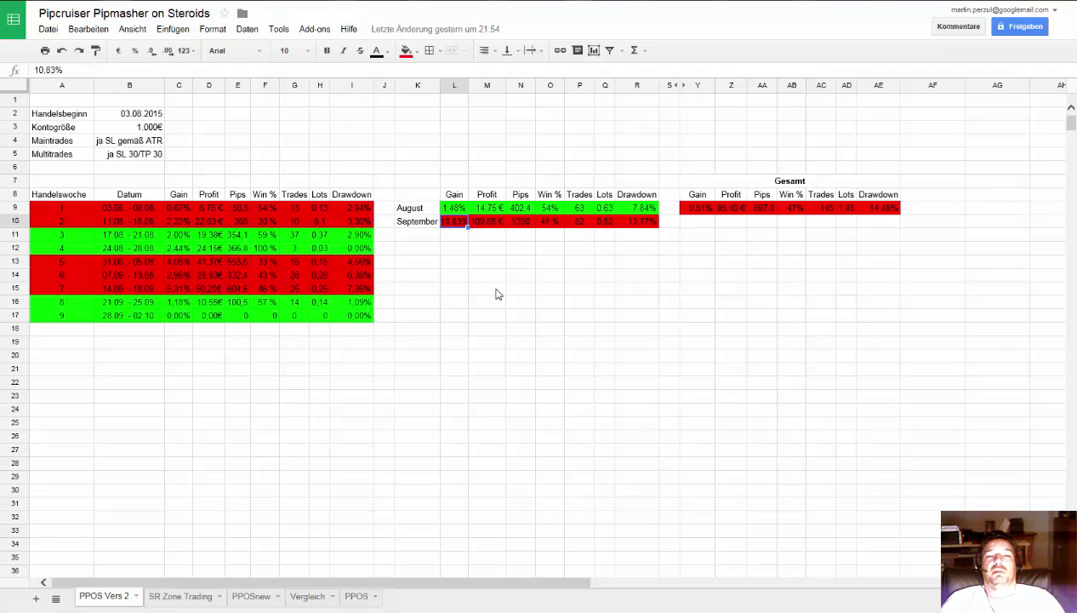
key("Right")
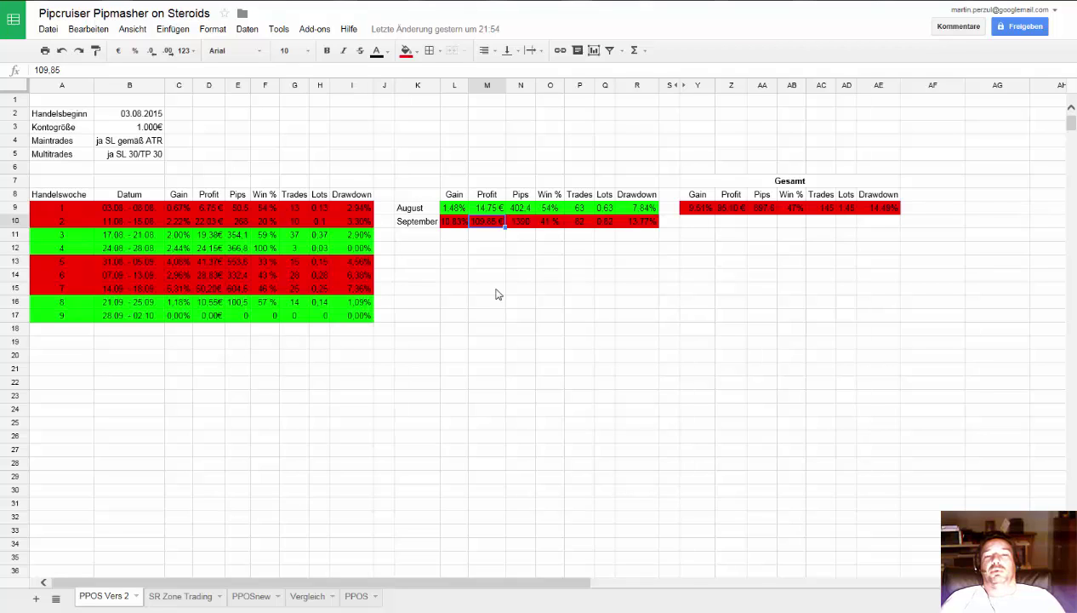
key("Right")
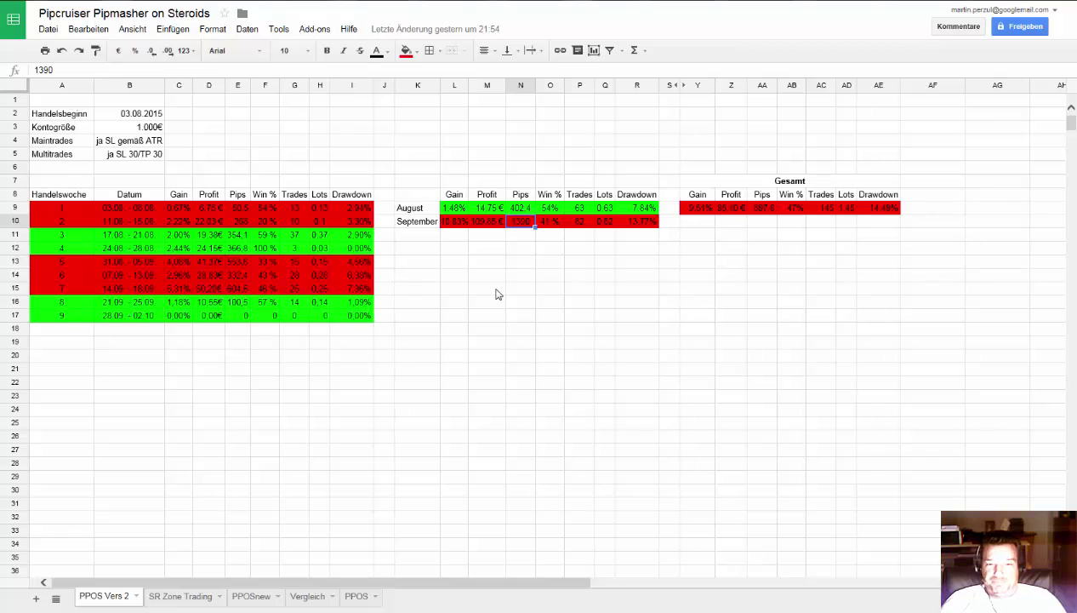
key("Right")
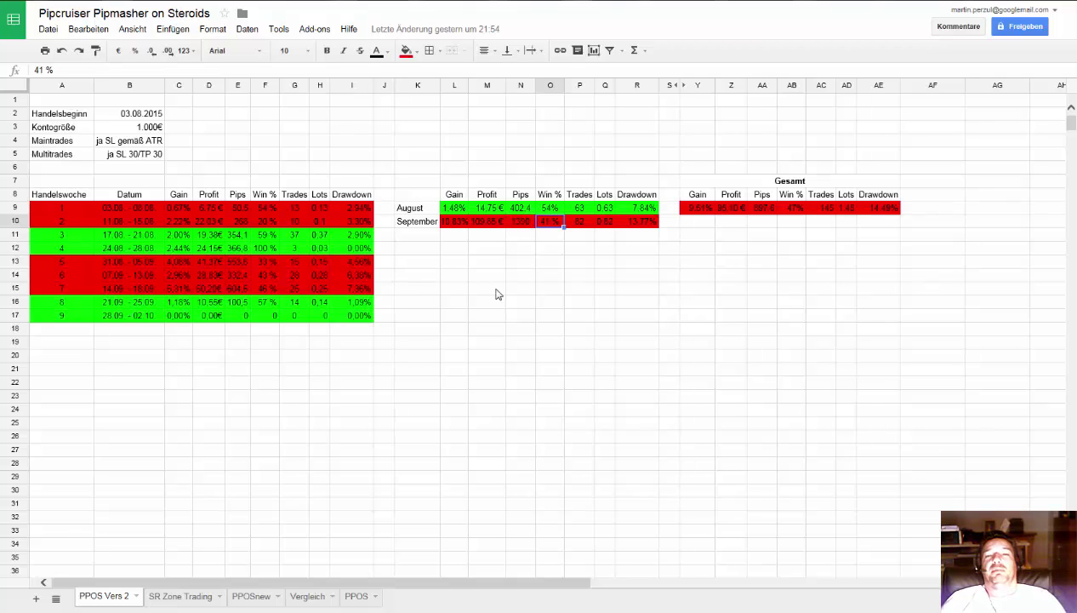
key("Right")
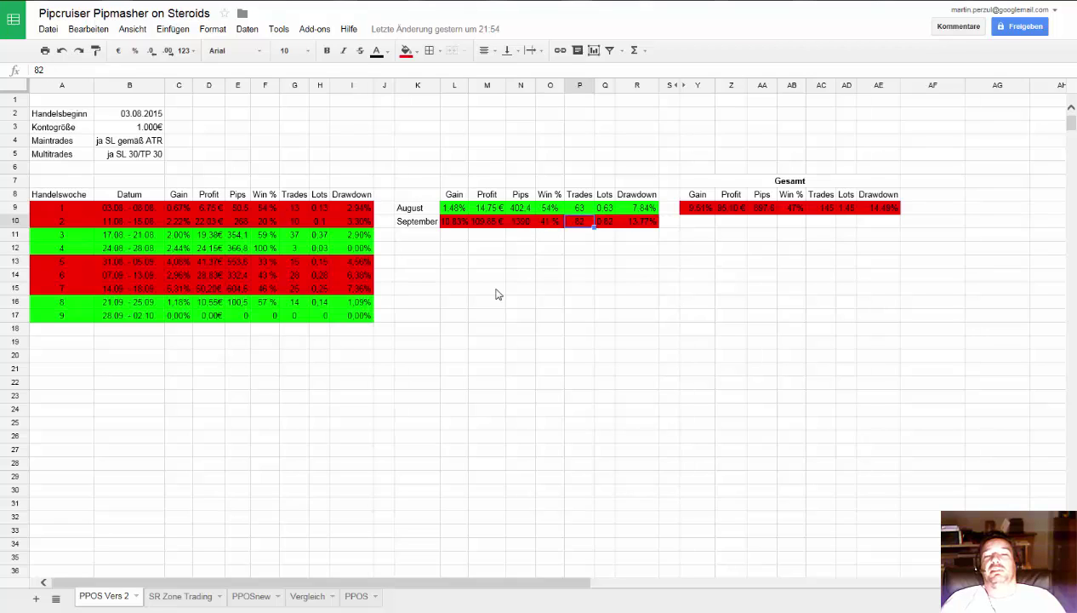
key("Right")
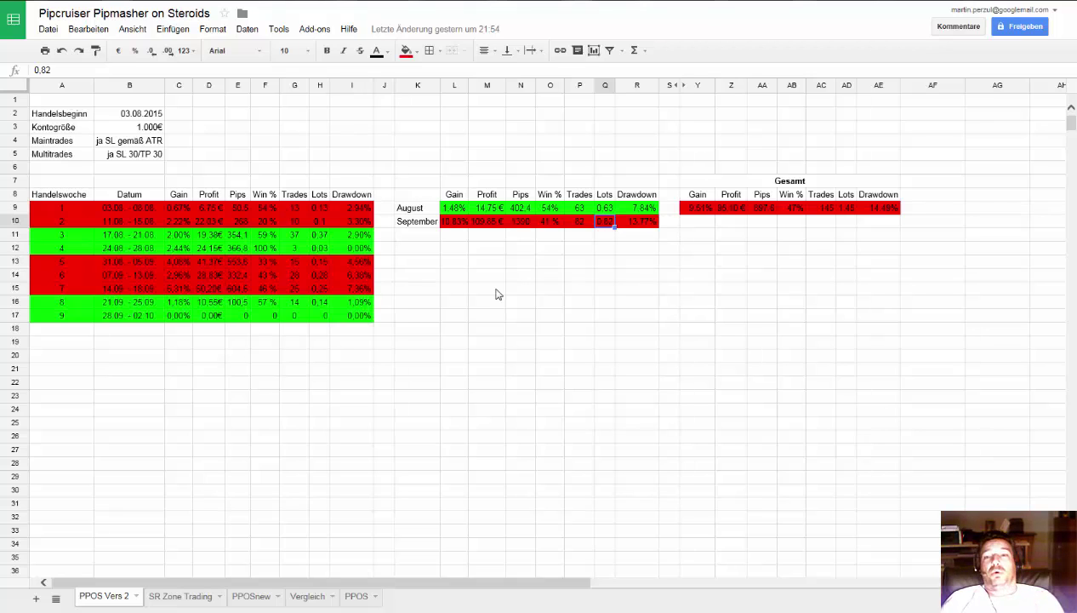
key("Right")
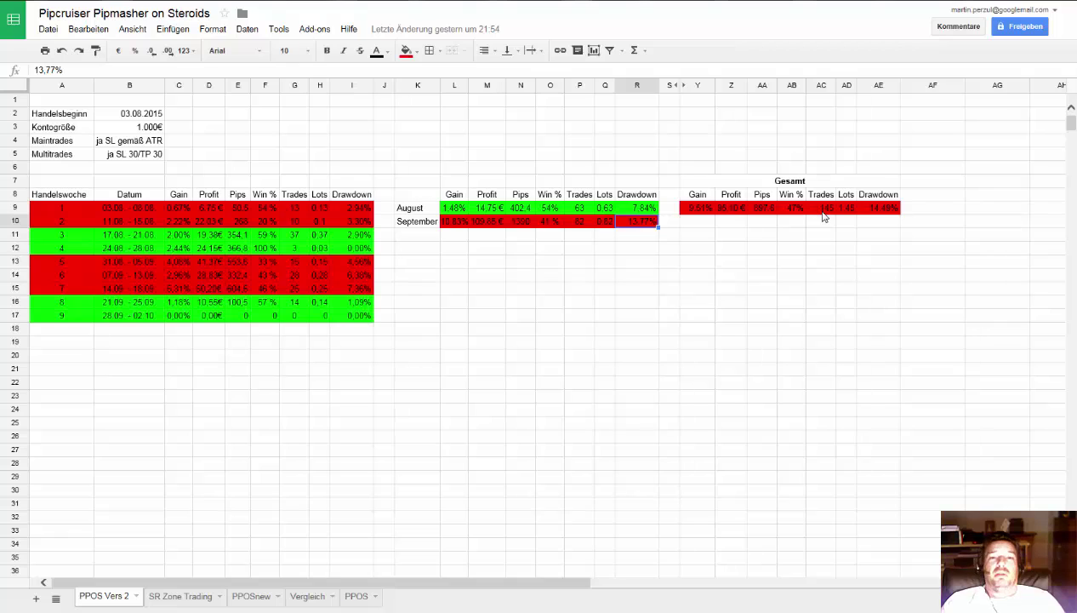
left_click(552, 221)
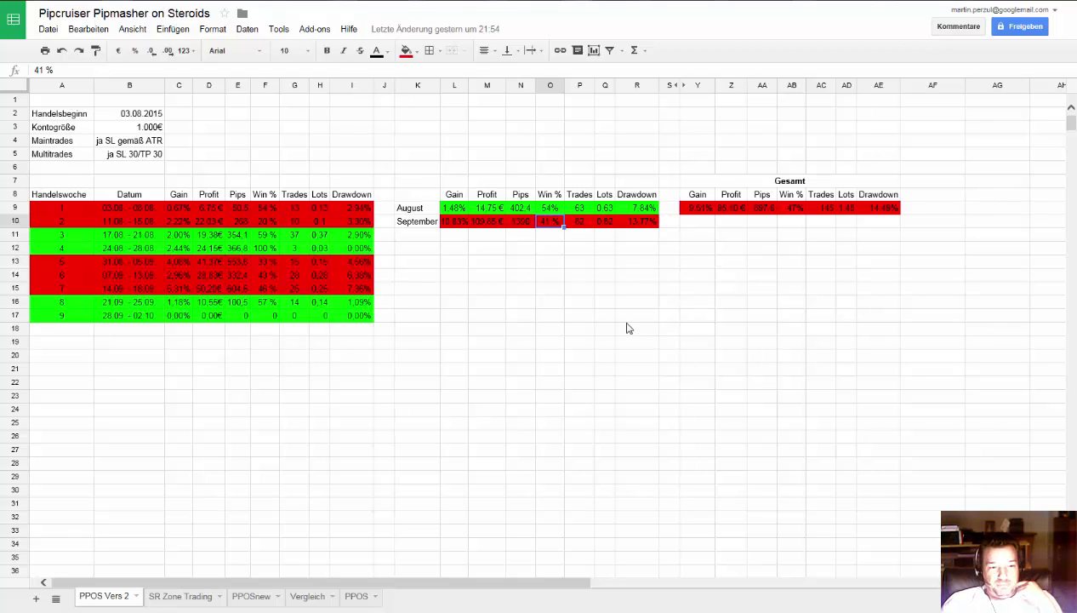
Step: Check September's gain and the number of trades from September back to June on the SR Zone Trading sheet
left_click(158, 598)
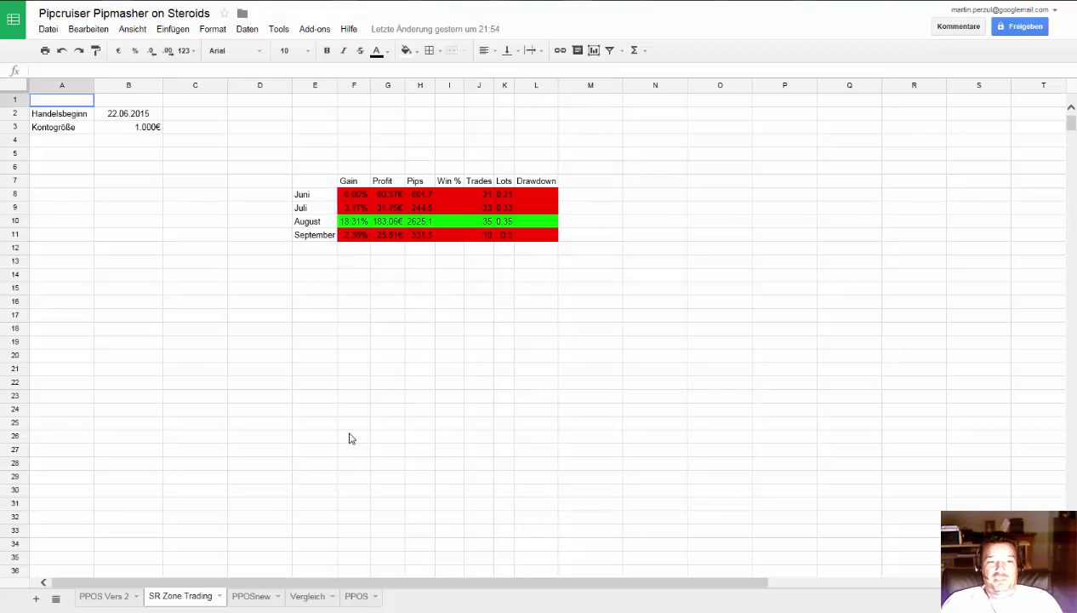
left_click(355, 239)
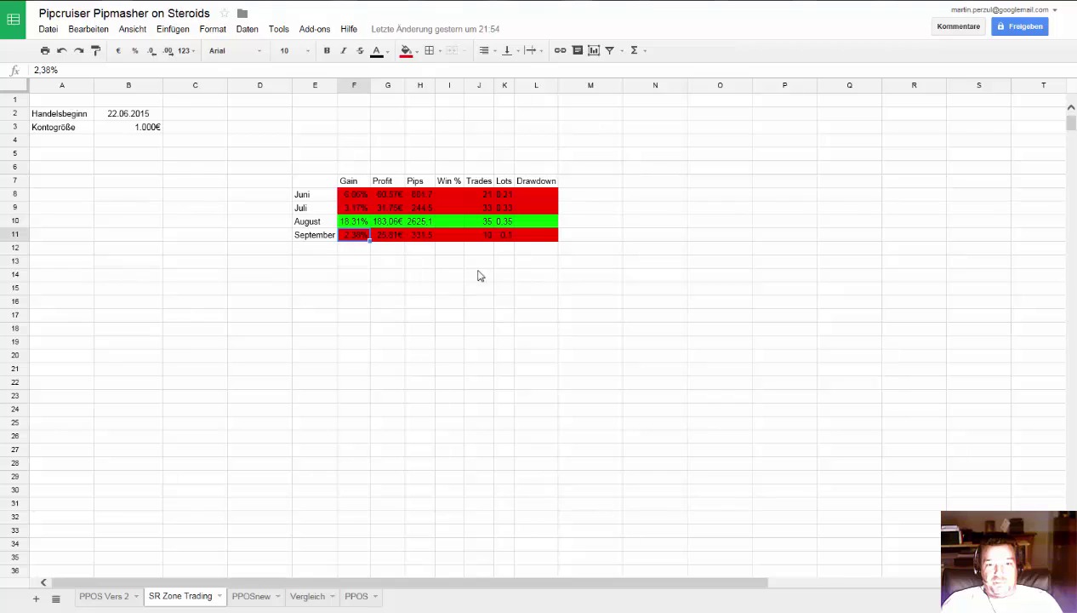
left_click(484, 238)
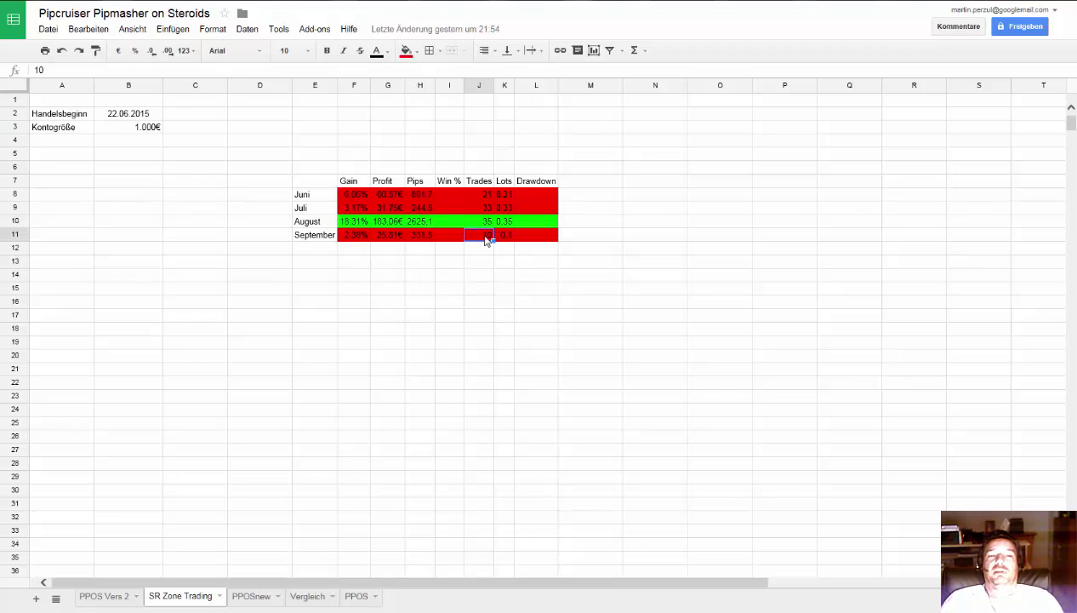
key("Up")
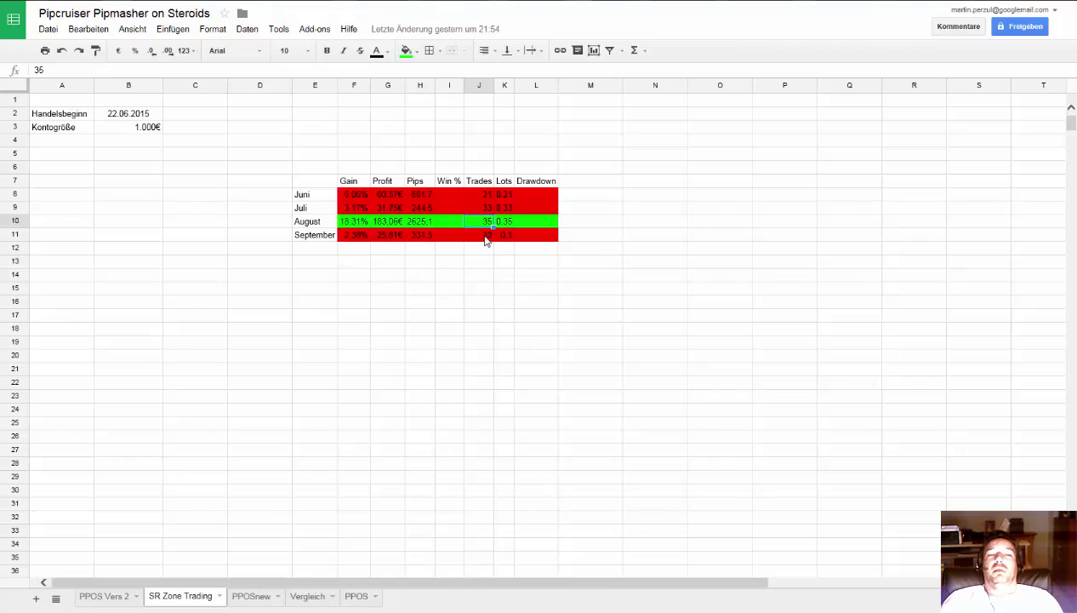
key("Up")
key("Up")
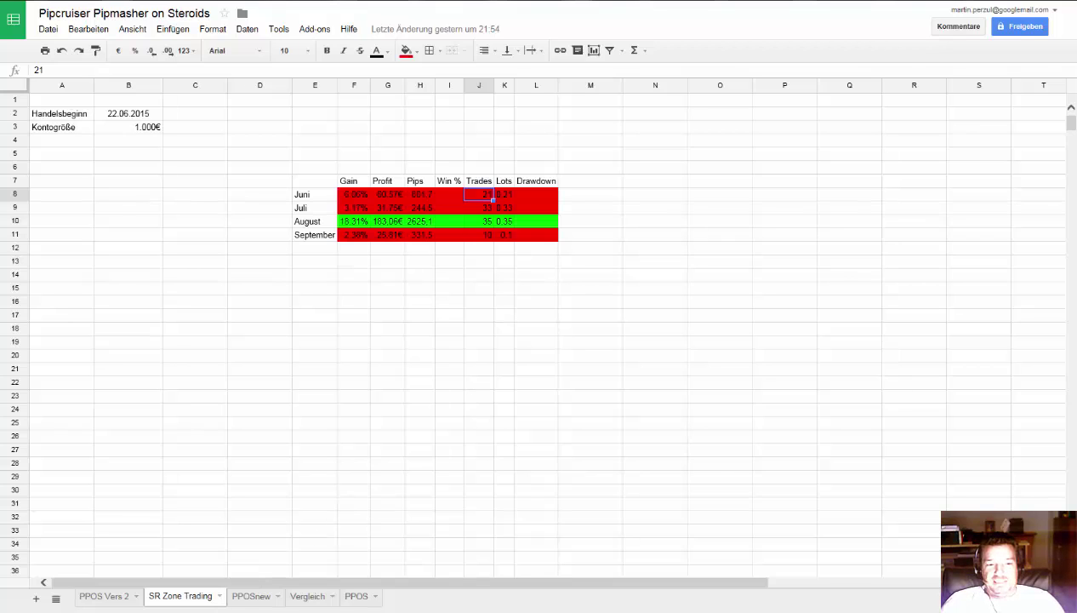
Step: Review the Maintrades and Daily Target settings on the PPOSnew sheet
left_click(249, 599)
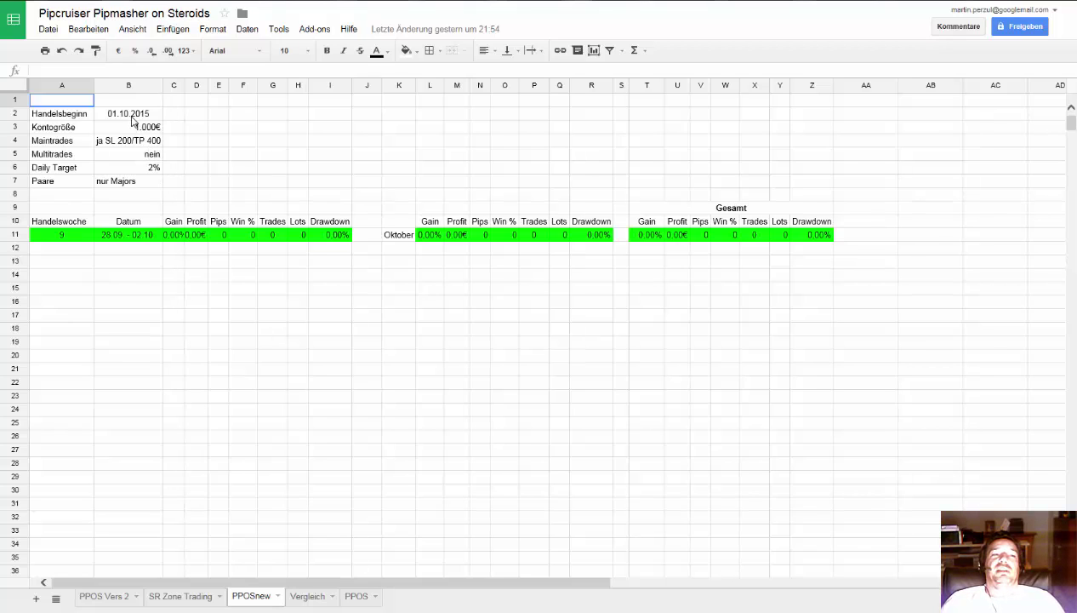
left_click(127, 142)
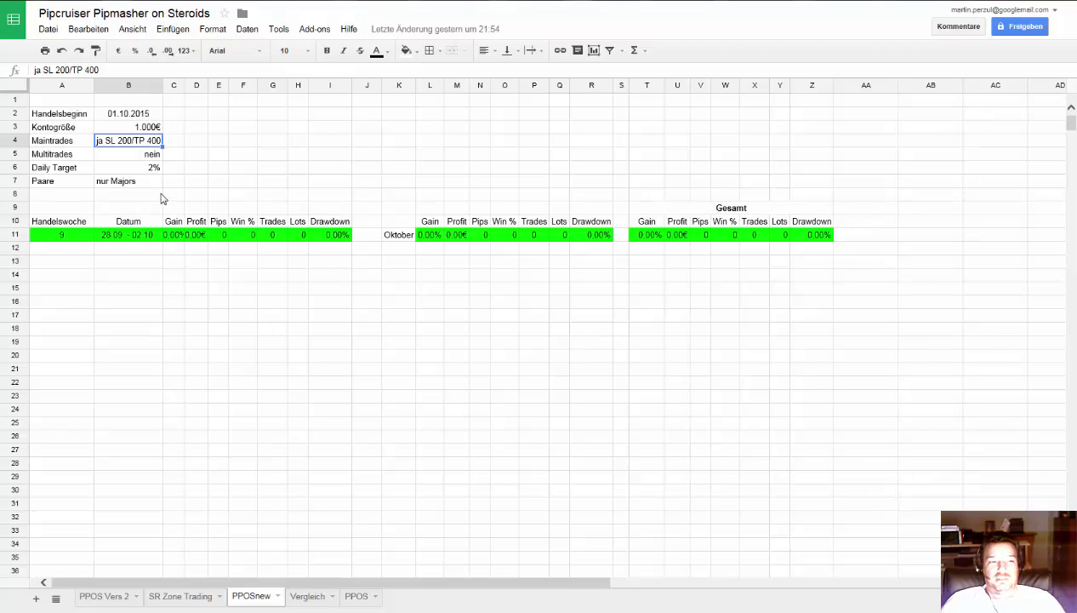
left_click(125, 170)
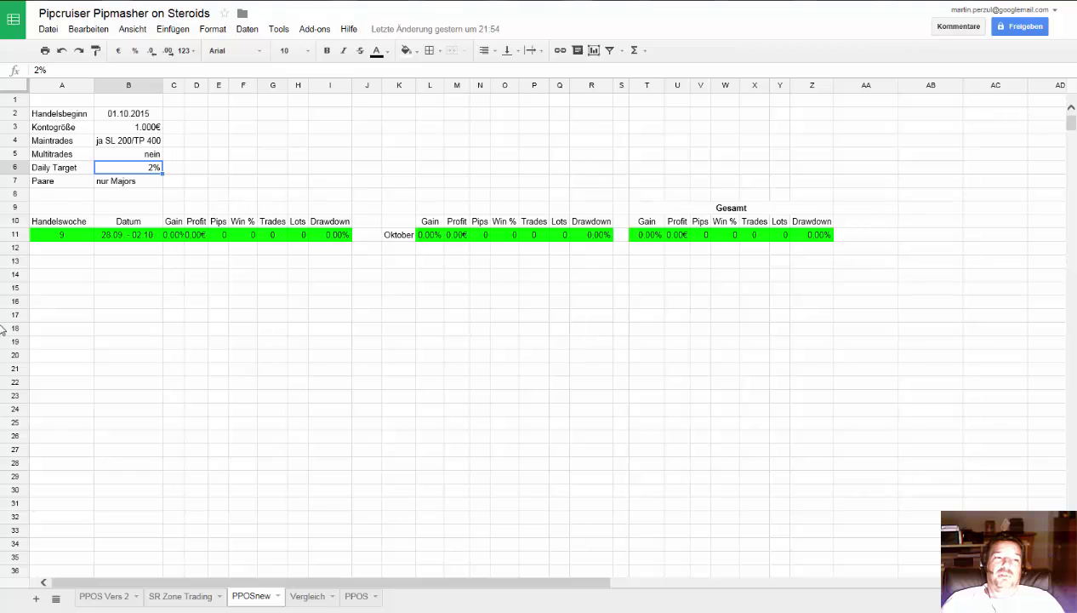
Step: Set the Handelswoche value for the 28.09. - 02.10. row to 1
left_click(53, 236)
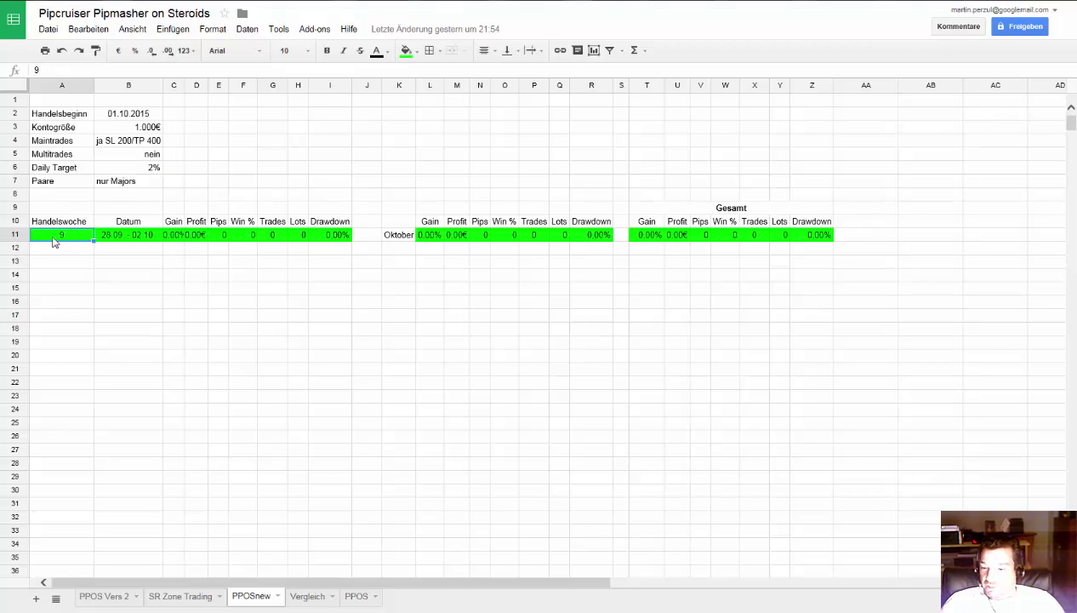
type("1")
key("Return")
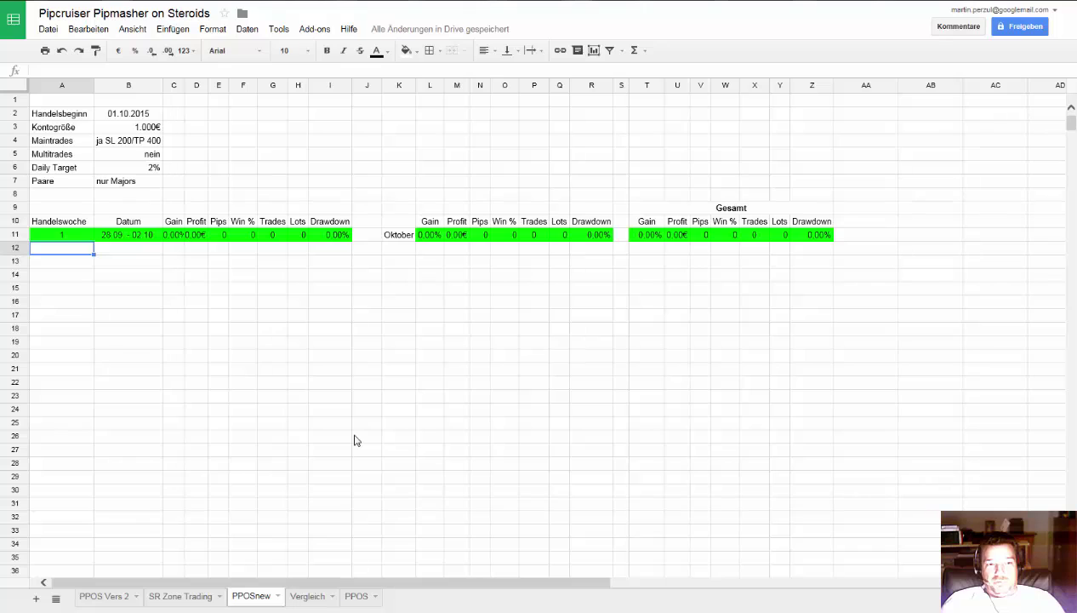
Step: Compare the September results of Picruiser Version 1, Picruiser Version 2 and S/R Zone Trading on the Vergleich sheet
left_click(307, 599)
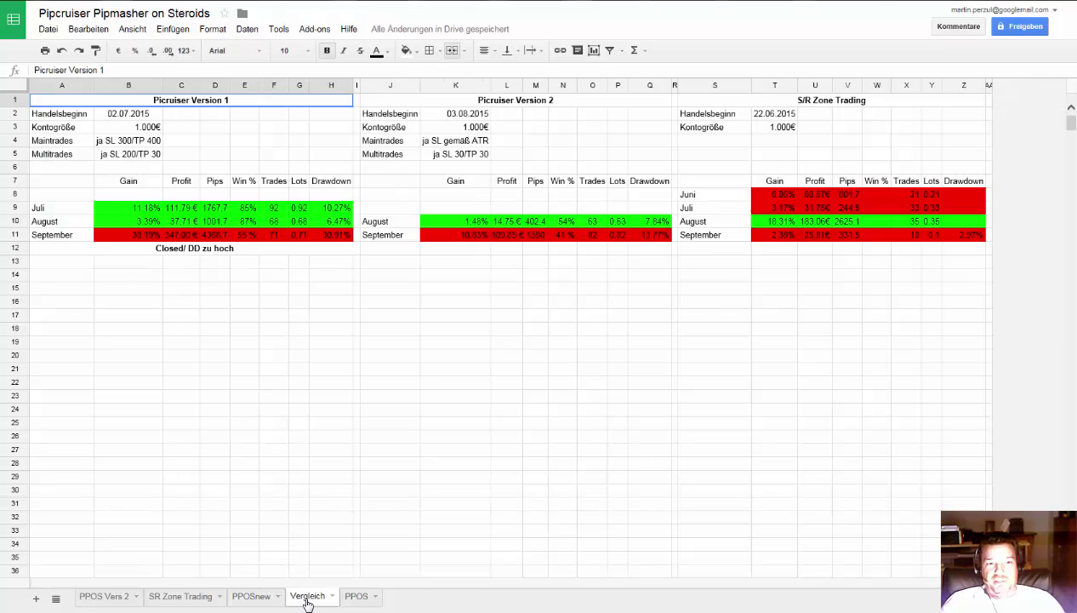
left_click(189, 249)
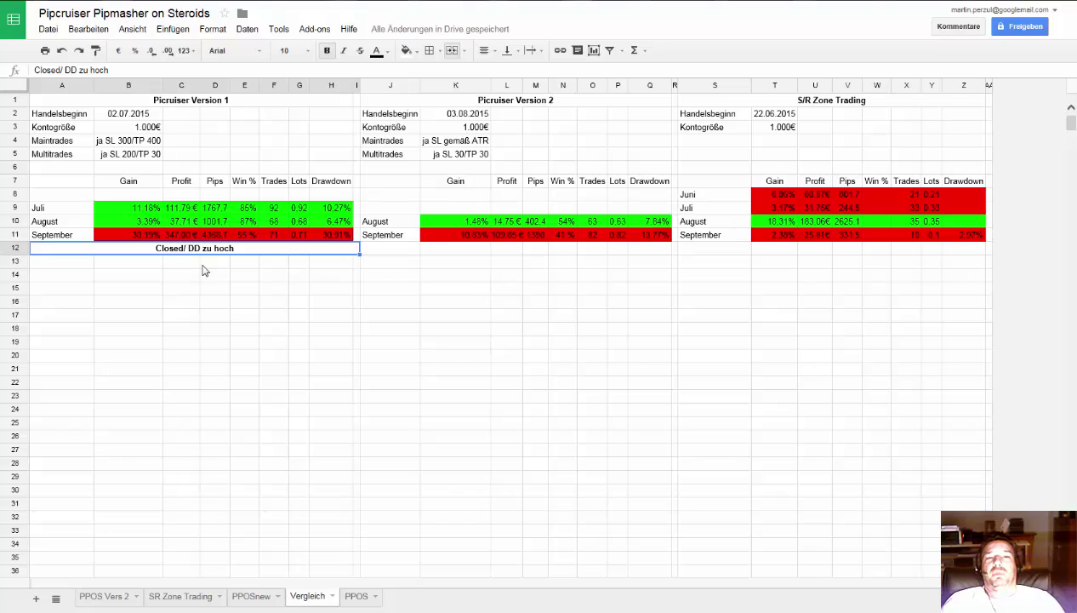
left_click(462, 240)
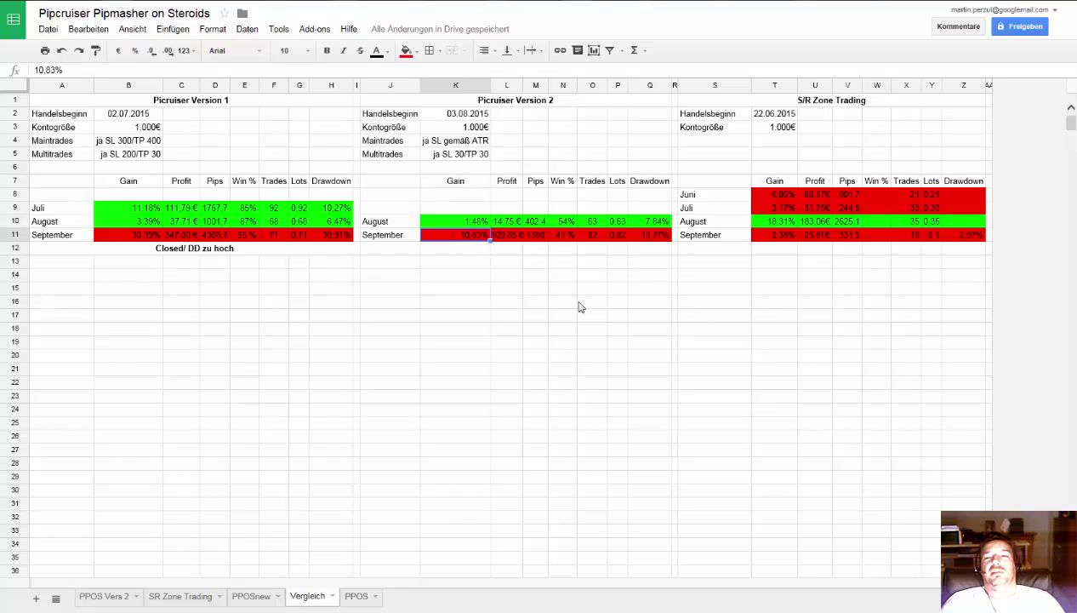
left_click(648, 242)
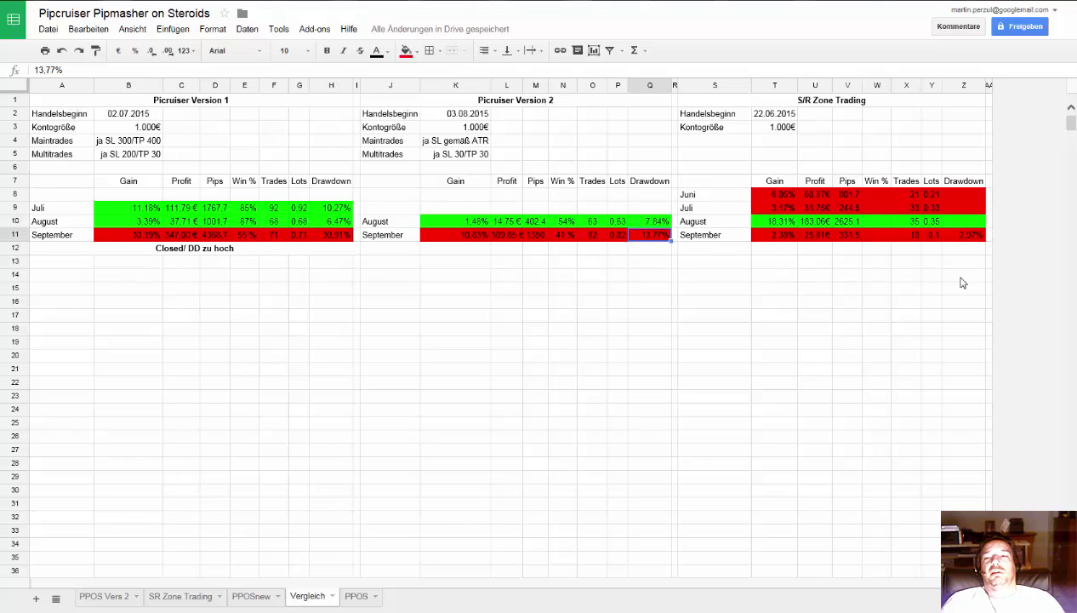
left_click(777, 242)
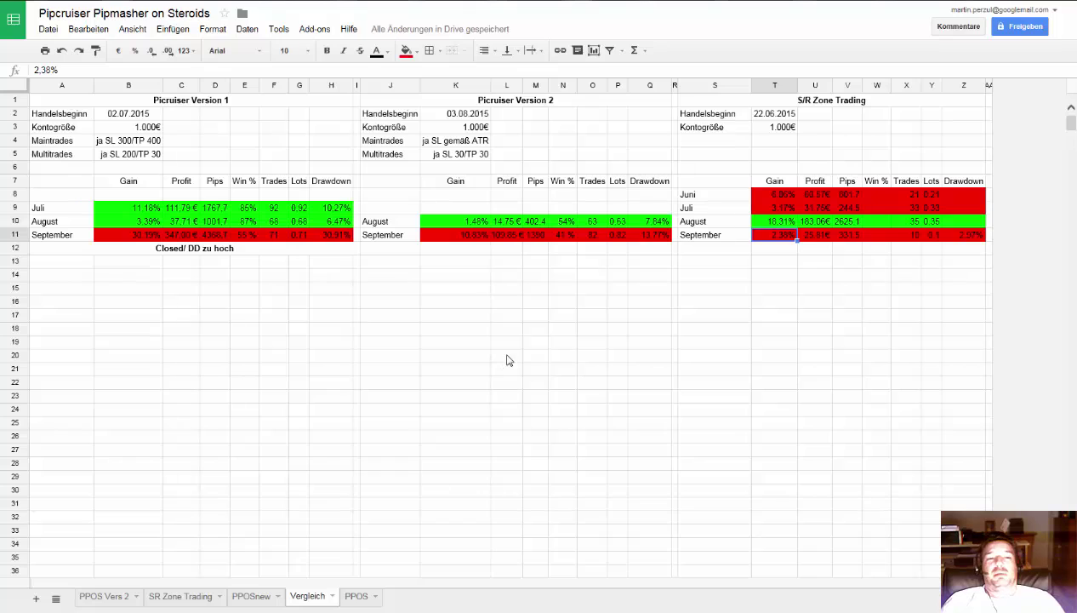
Step: Switch to EA Analyzer in the Strato server window and examine the equity charts of strategies 2, 3, 4, 5 and StrategyTester
mouse_move(215, 611)
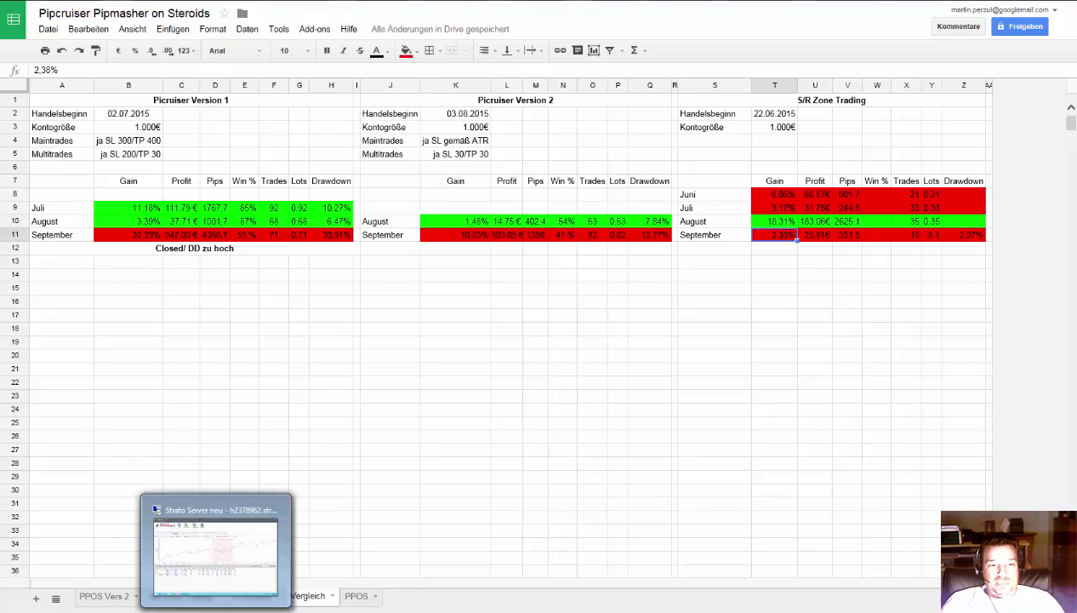
left_click(216, 553)
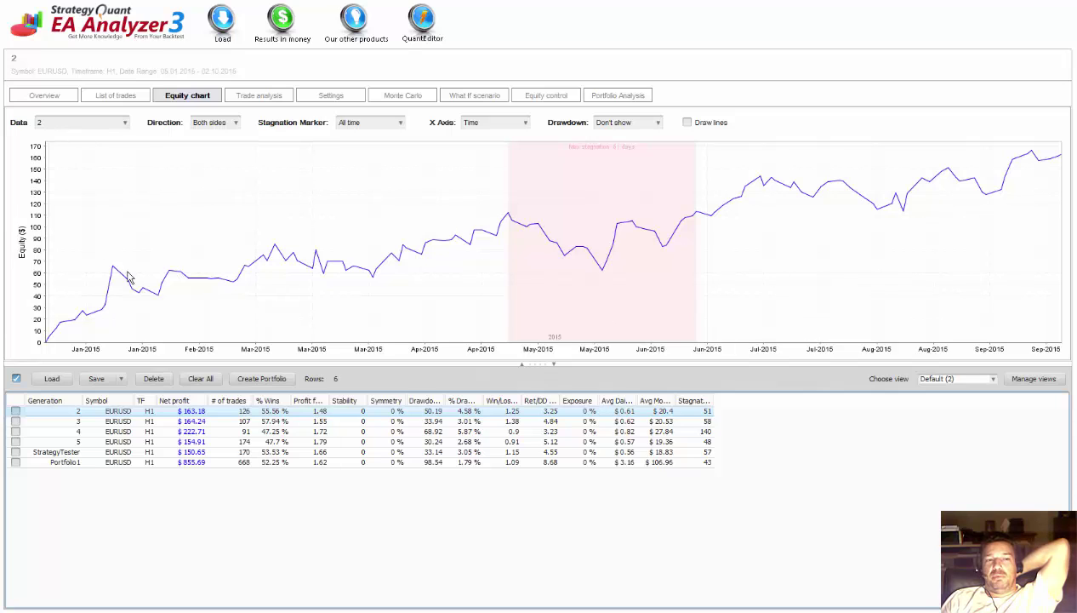
left_click(125, 424)
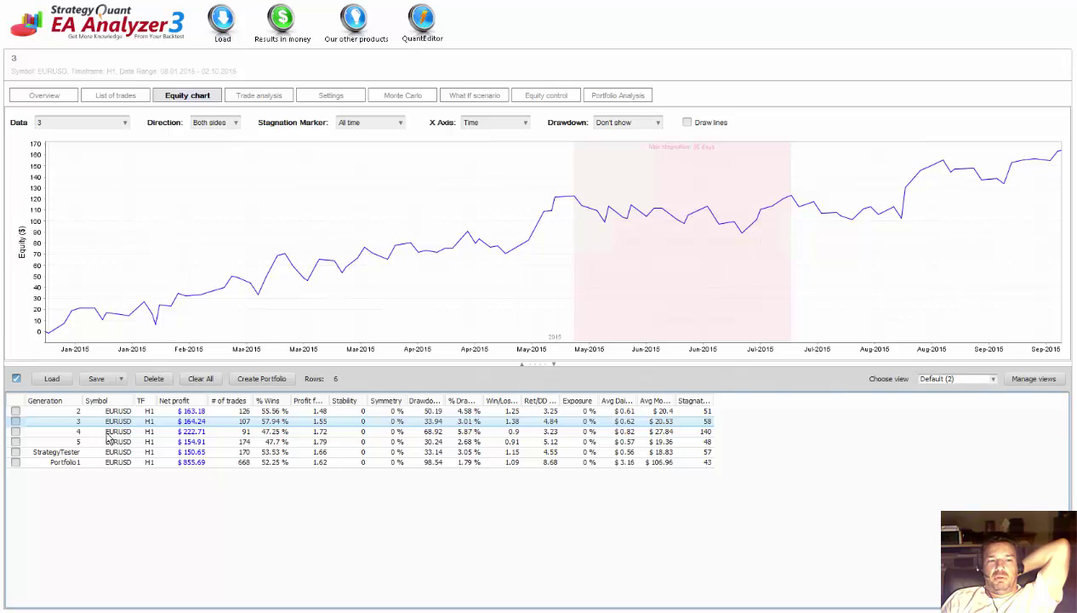
left_click(107, 433)
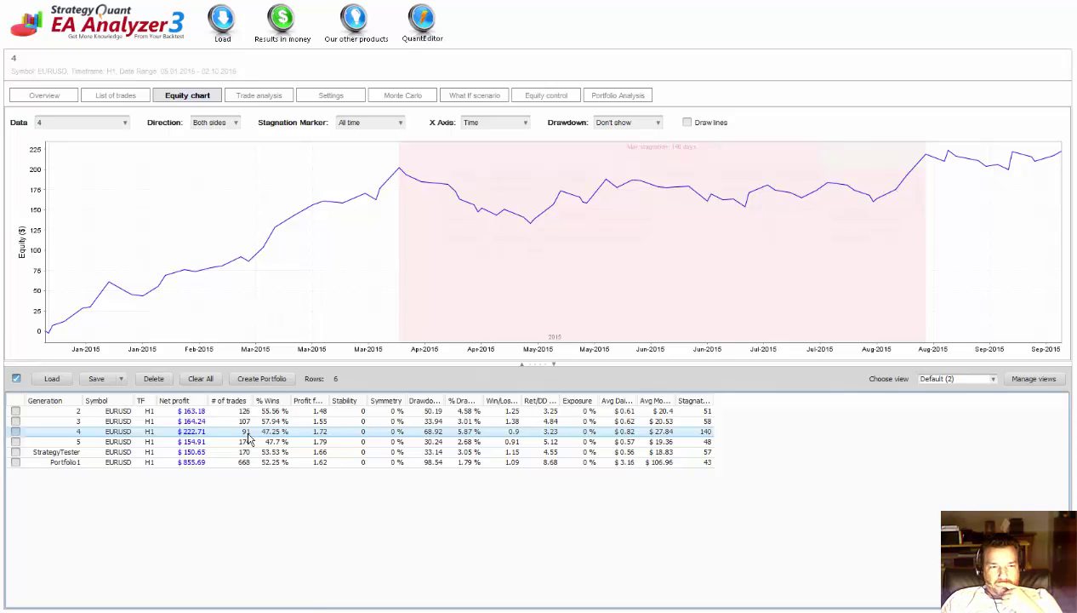
left_click(192, 443)
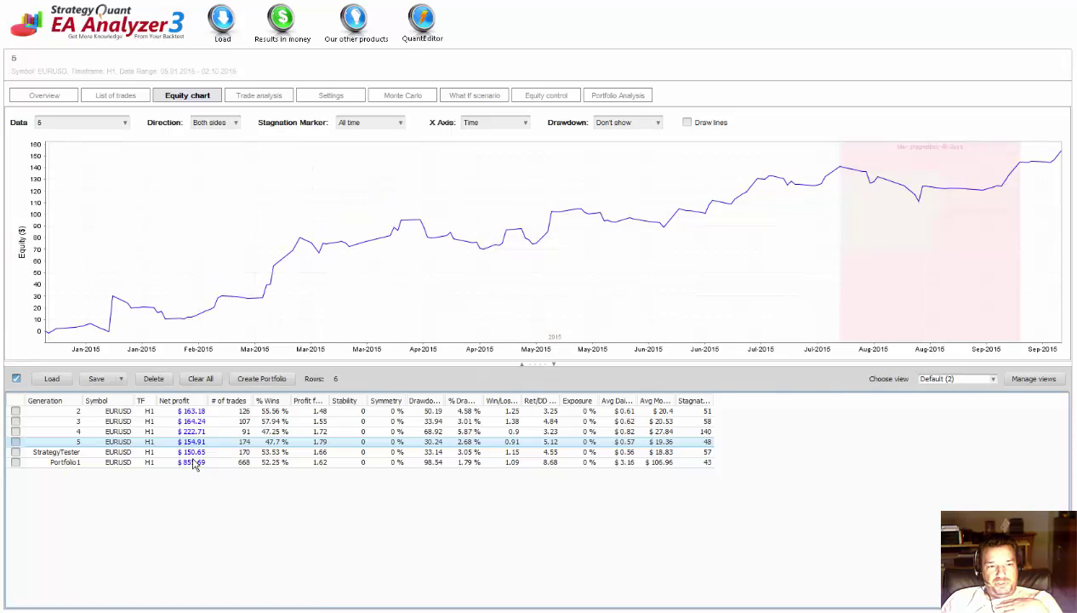
left_click(194, 453)
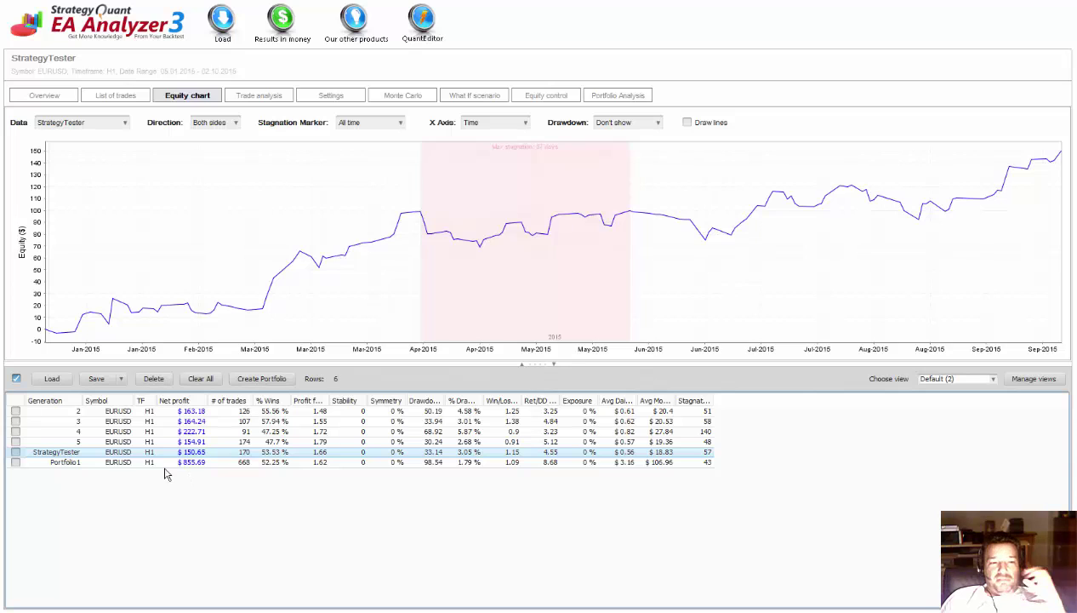
Step: Examine Portfolio1's combined equity chart and its overview statistics
left_click(118, 464)
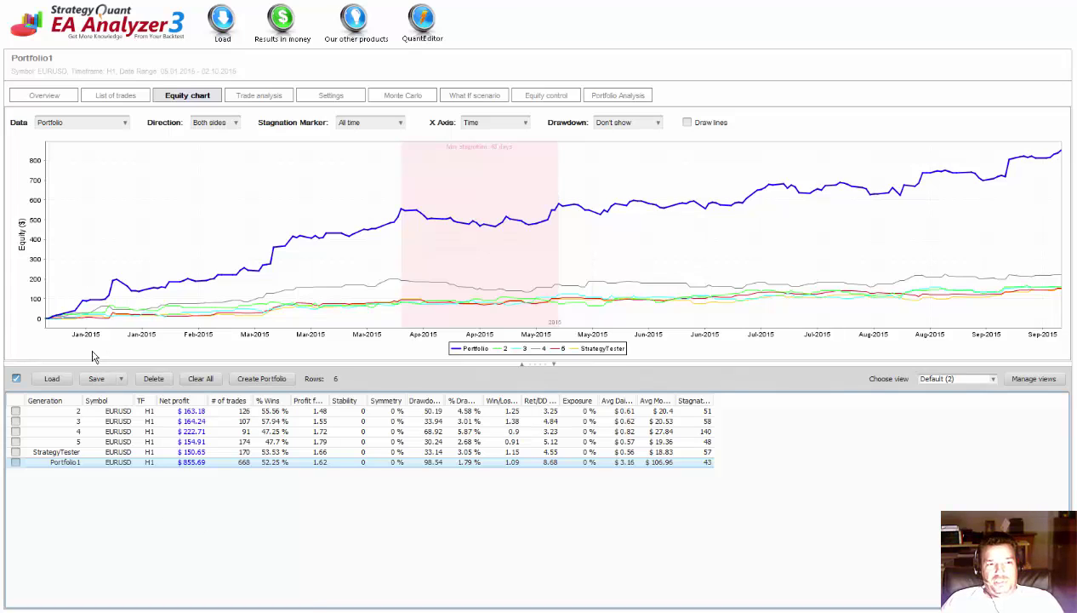
left_click(45, 95)
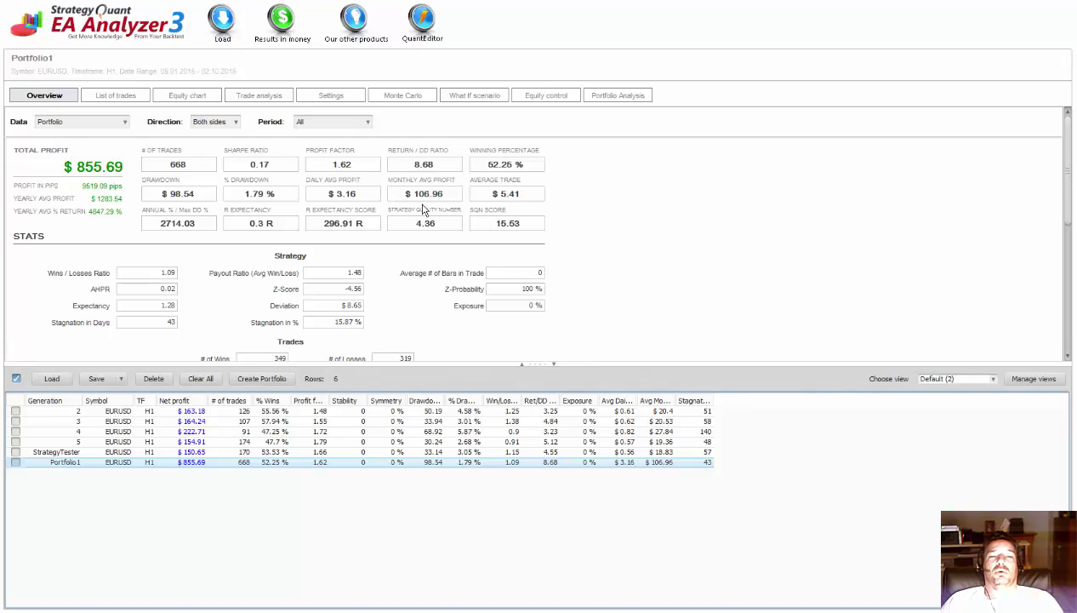
Step: Review Portfolio1's detailed strategy and trade statistics, its 2015 monthly performance and its list of trades
scroll(1072, 203, "down", 1)
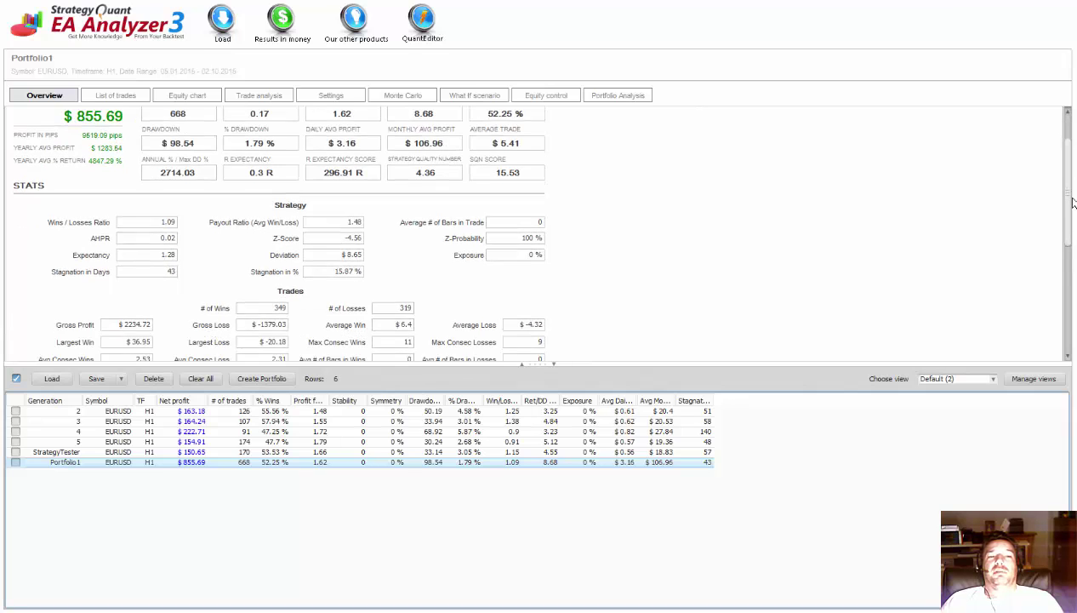
scroll(1072, 202, "down", 4)
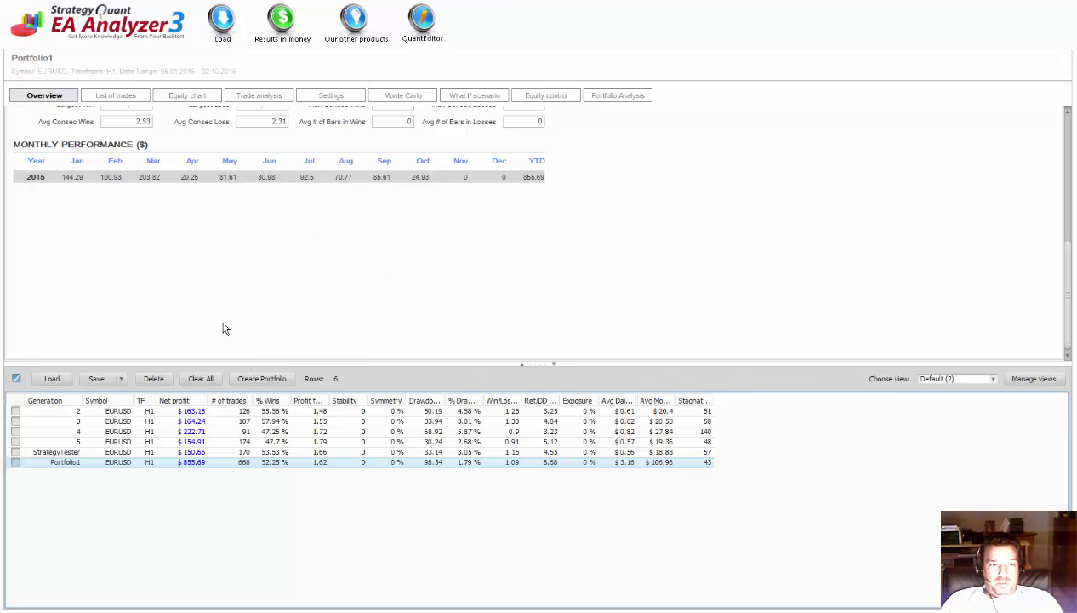
left_click(120, 96)
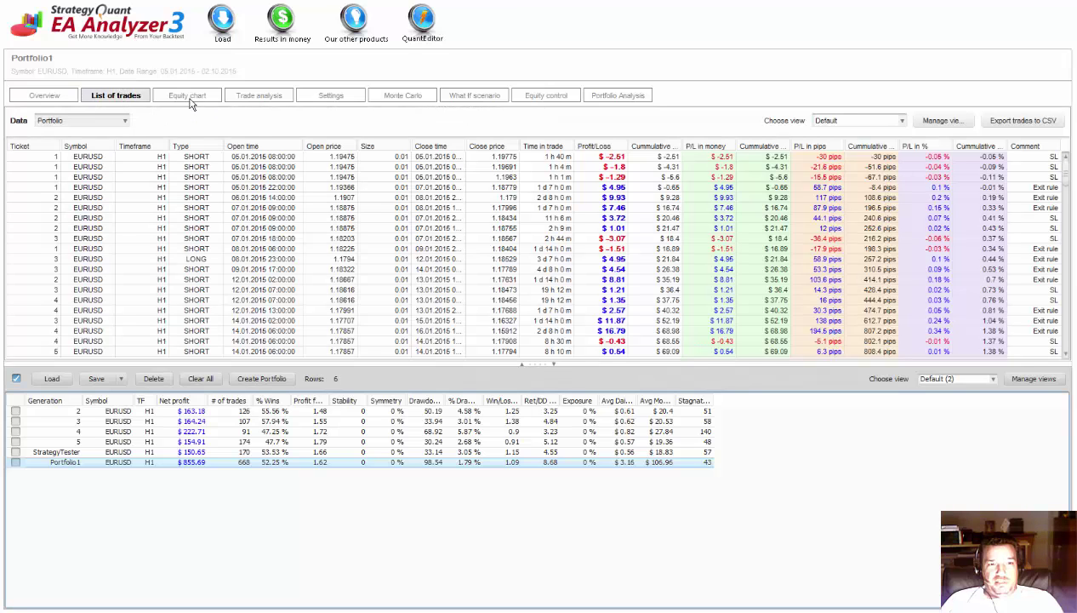
Step: Examine the stagnation period on Portfolio1's equity chart and compare the portfolio curve with the individual strategy curves
left_click(190, 99)
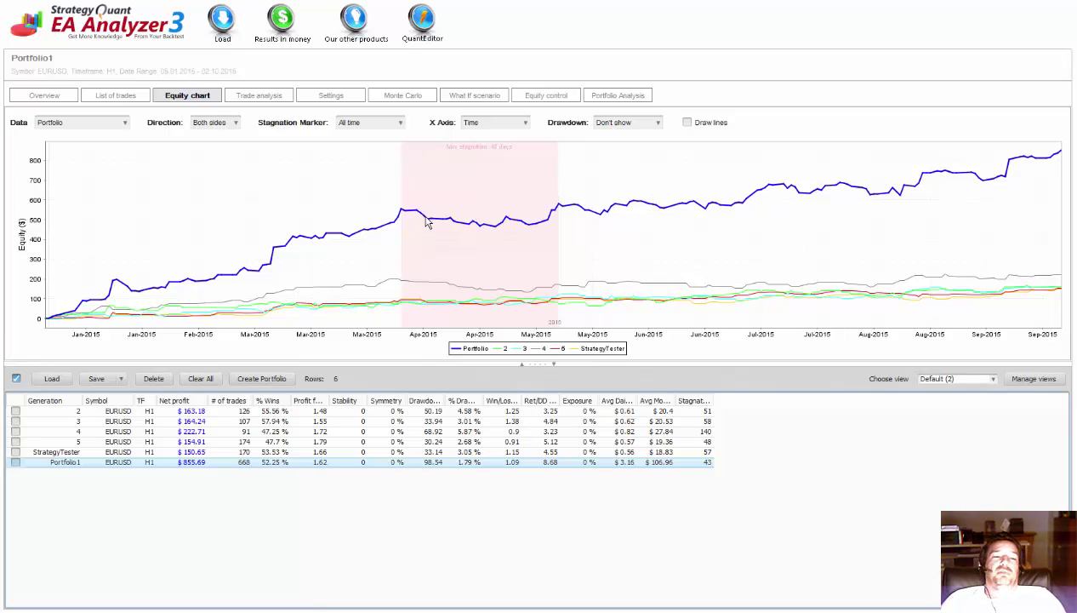
mouse_move(428, 222)
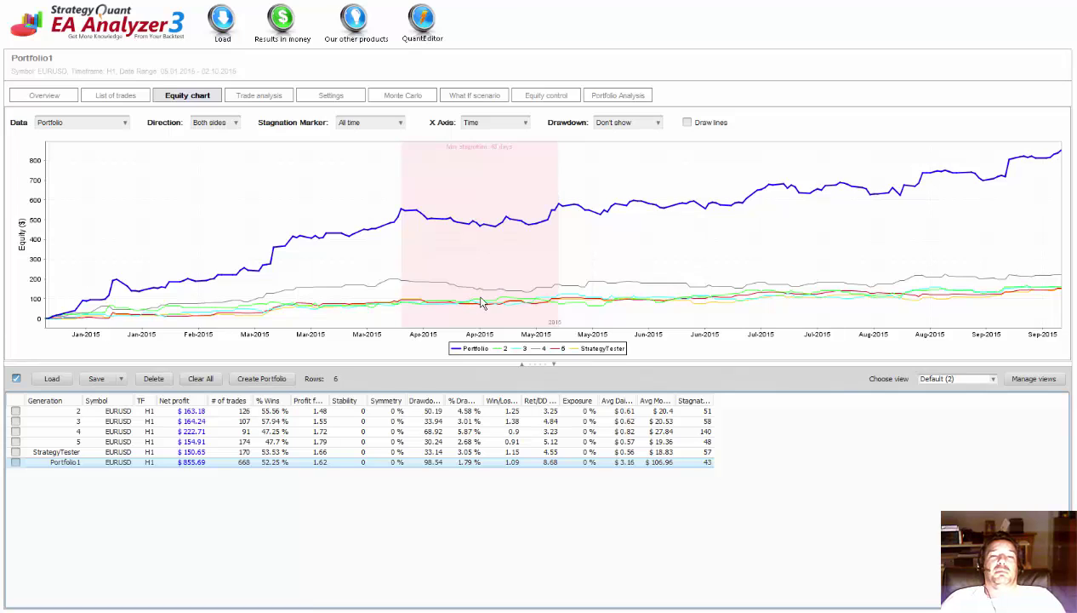
mouse_move(485, 297)
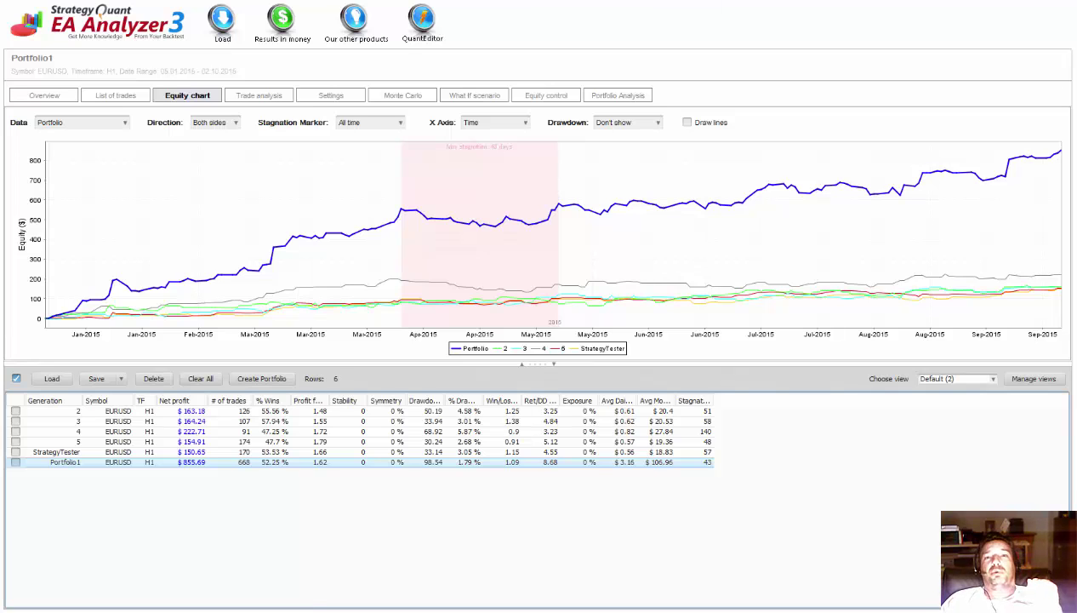
key("alt+Tab")
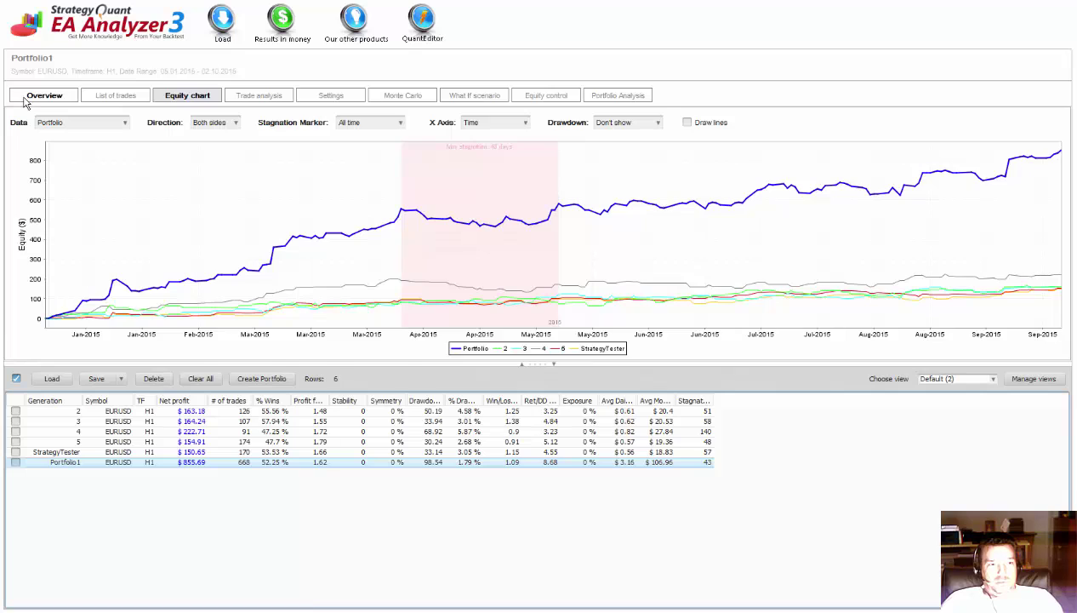
Step: Compare Portfolio1's overview statistics with the Vergleich sheet of the Pipcruiser Pipmasher on Steroids spreadsheet, ending on that sheet
left_click(42, 95)
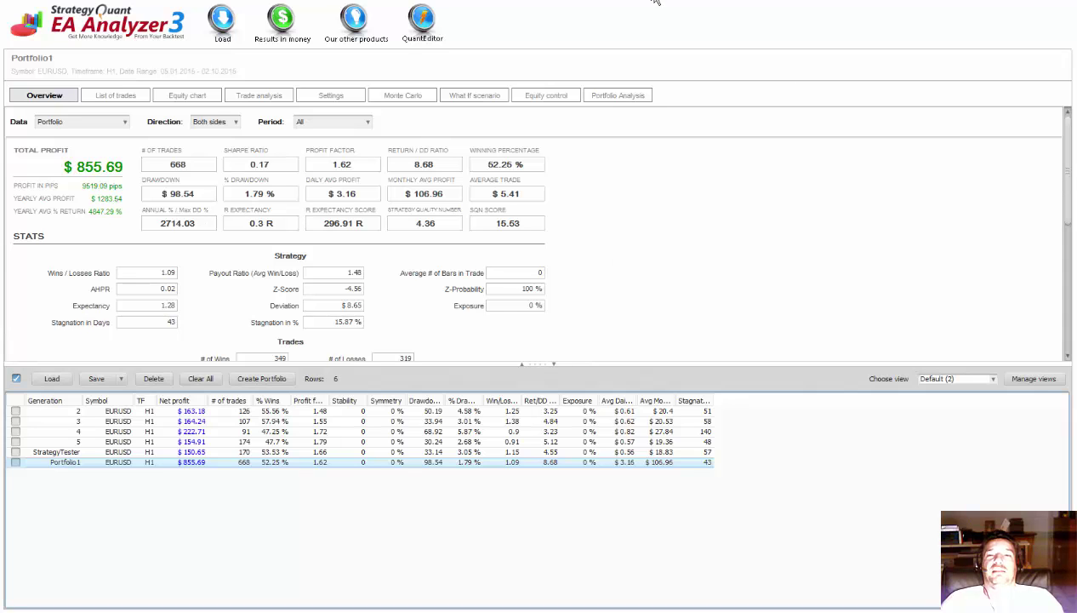
key("alt+Tab")
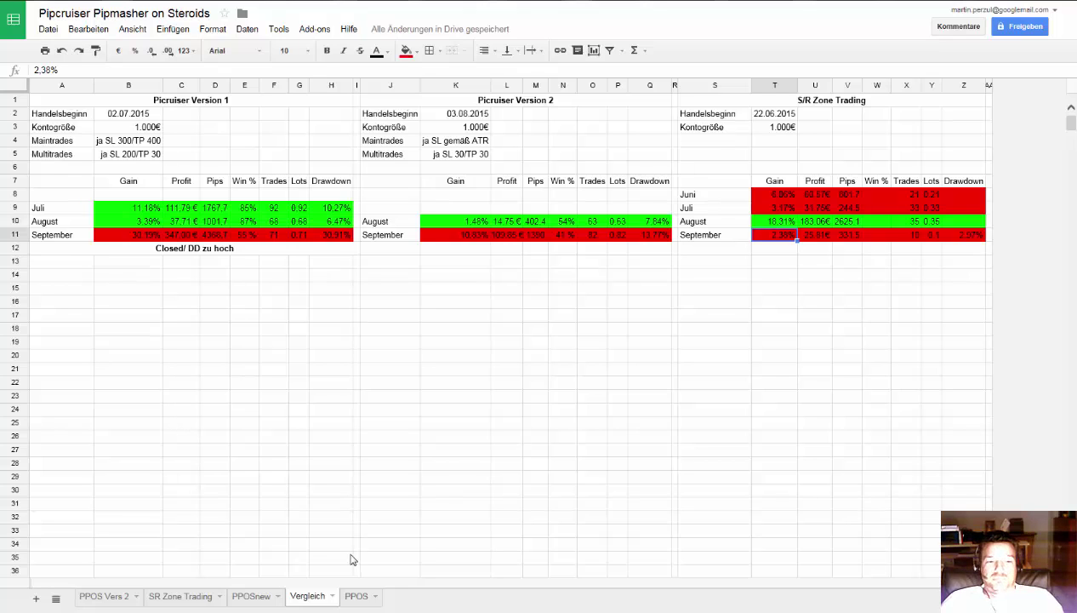
key("alt+Tab")
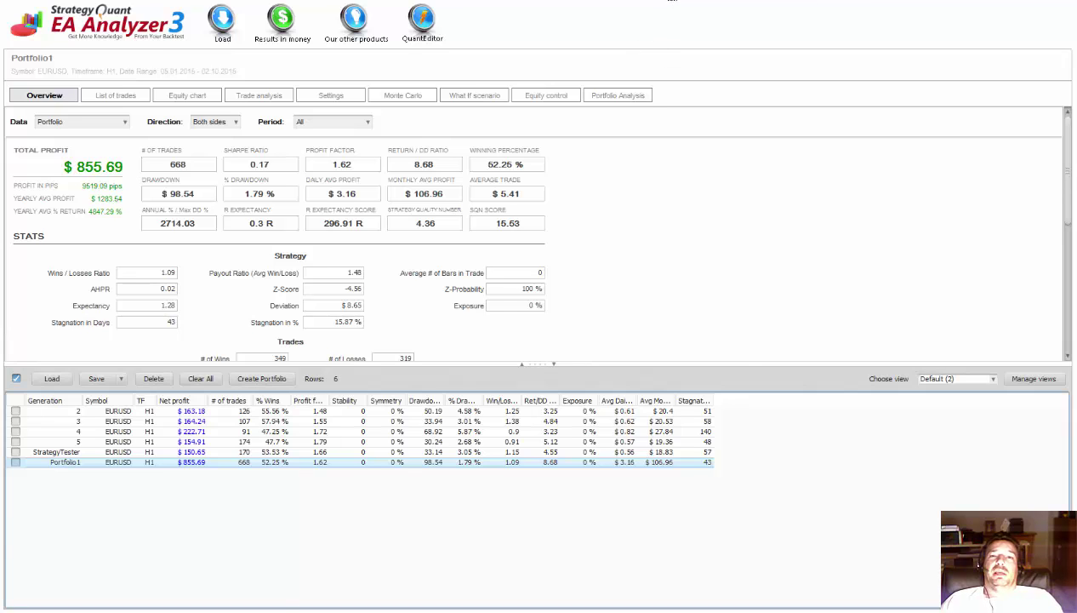
key("alt+Tab")
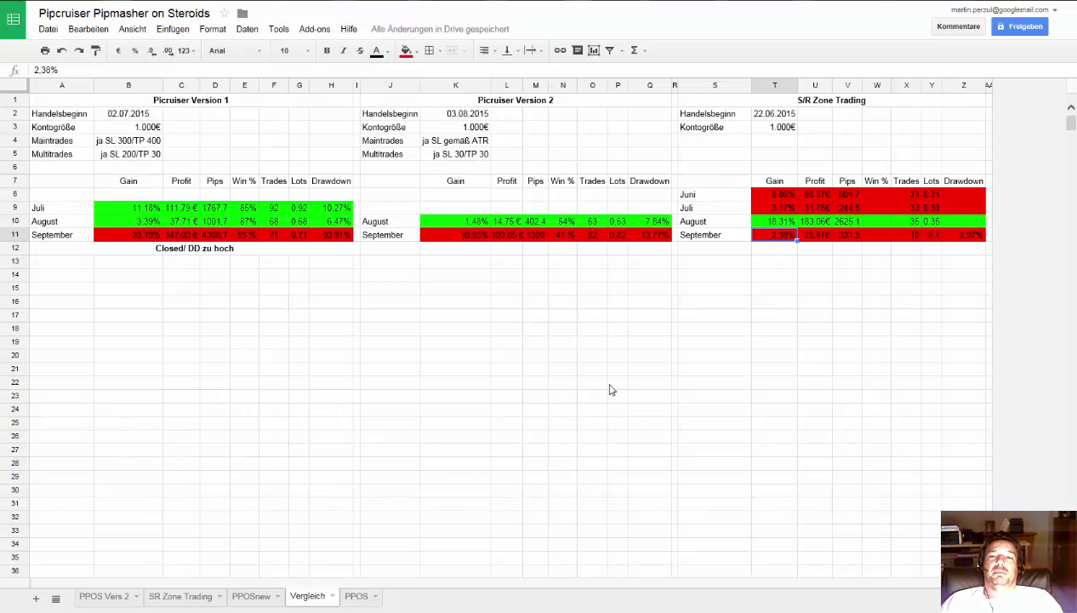